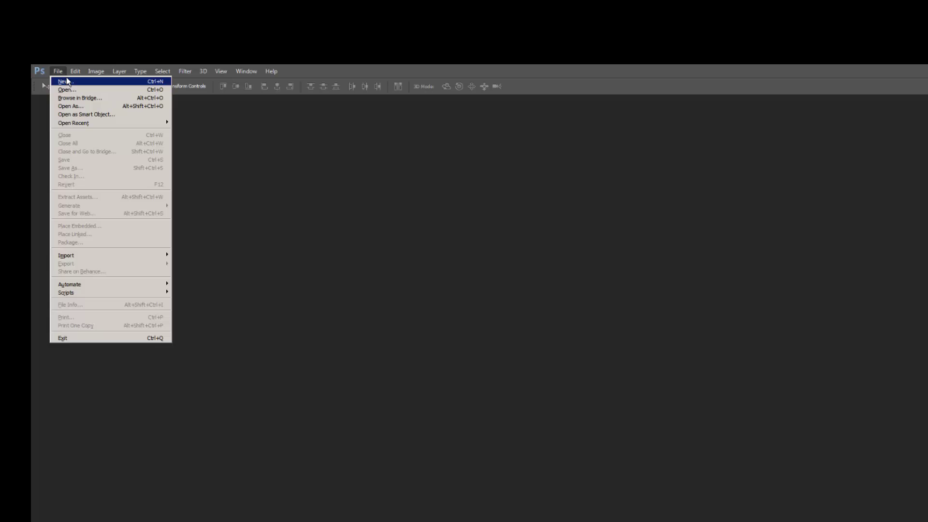
Name a new 6400 × 3600 px, 300 ppi white document WEWANTTHISNAME, trying Save Preset before confirming.
left_click(64, 82)
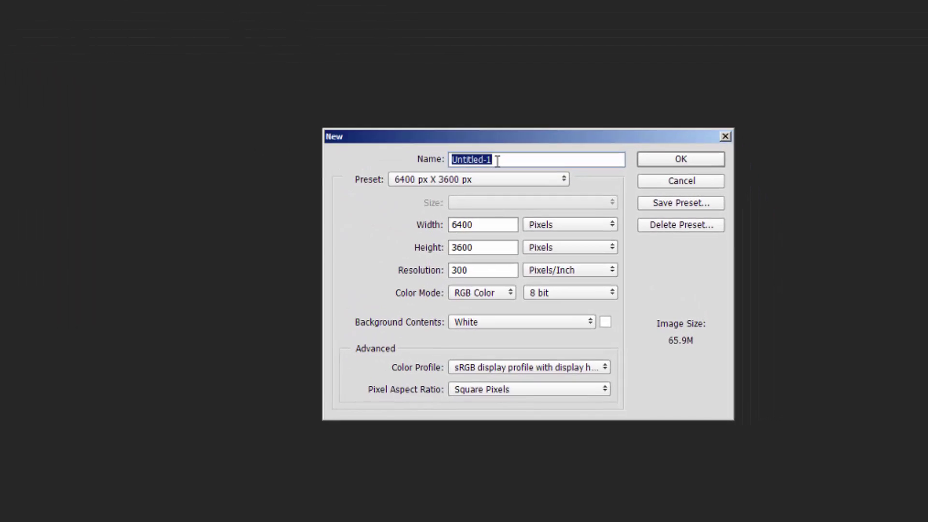
type("WE")
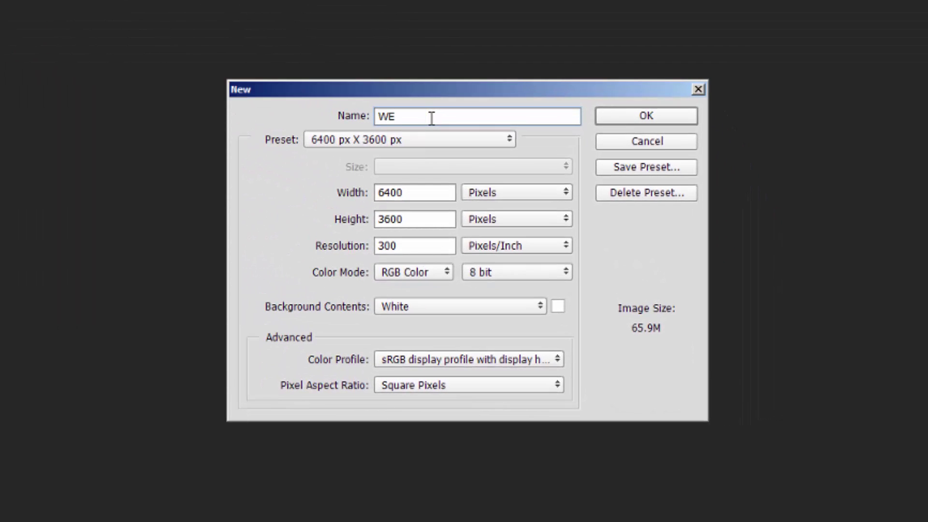
type("WANTTHISNAME")
left_click(587, 165)
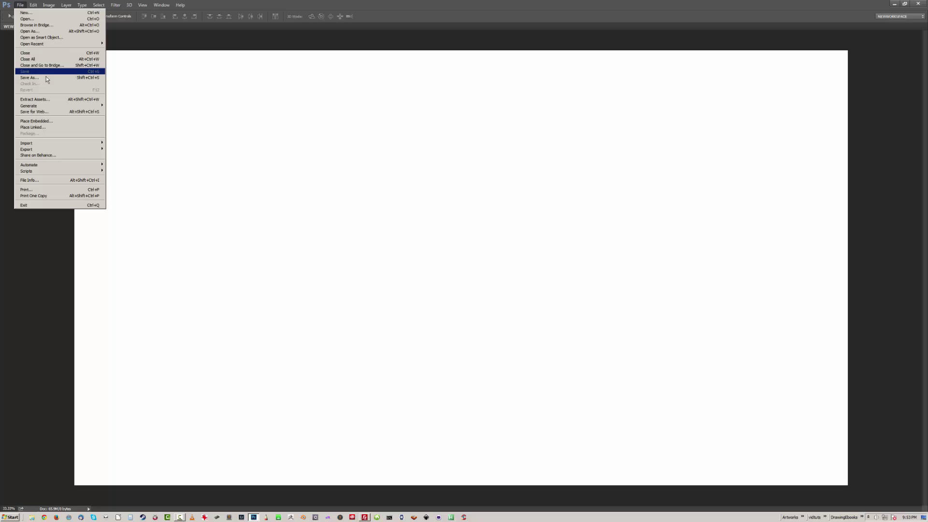
Save the new document as WEWANTTHISNAME.psd and close it.
left_click(80, 78)
left_click(374, 302)
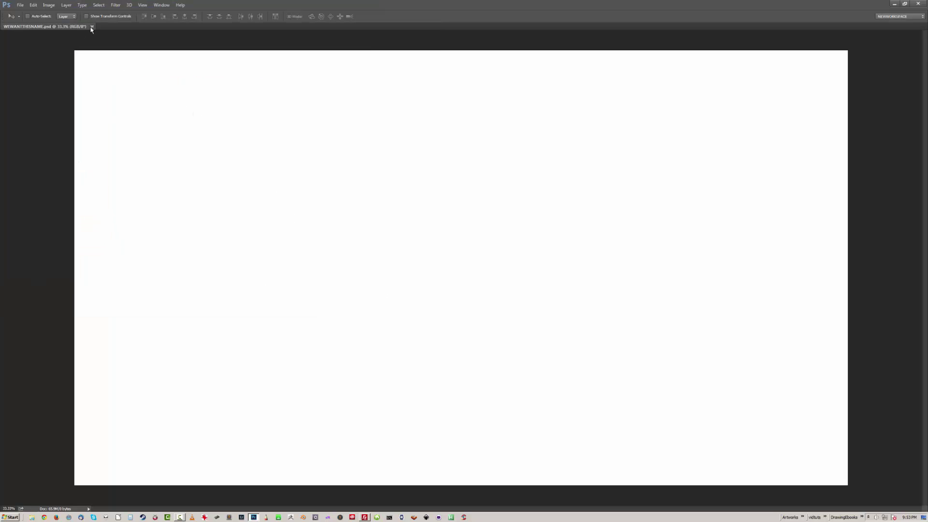
left_click(92, 27)
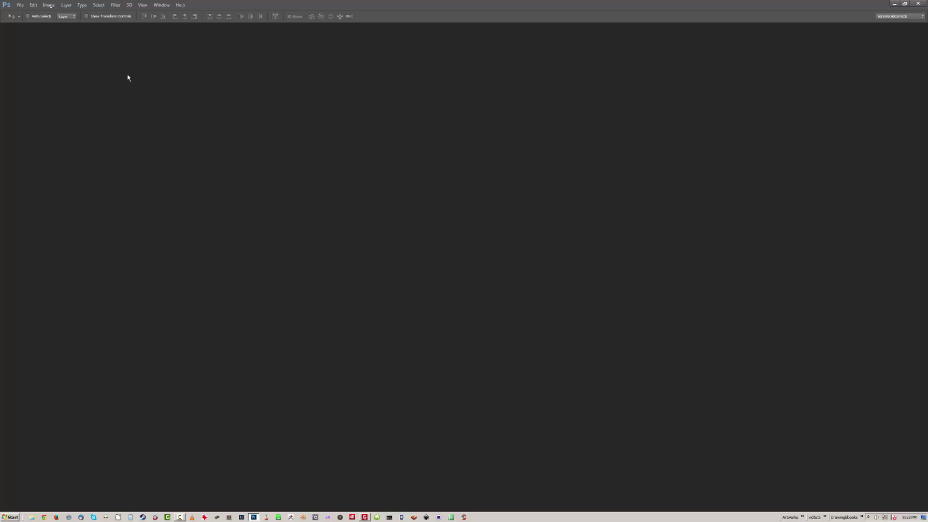
Open the HTDP_GETSTARTED_WORKSHEET_1_INTERFACE.psd worksheet.
left_click(20, 7)
mouse_move(53, 47)
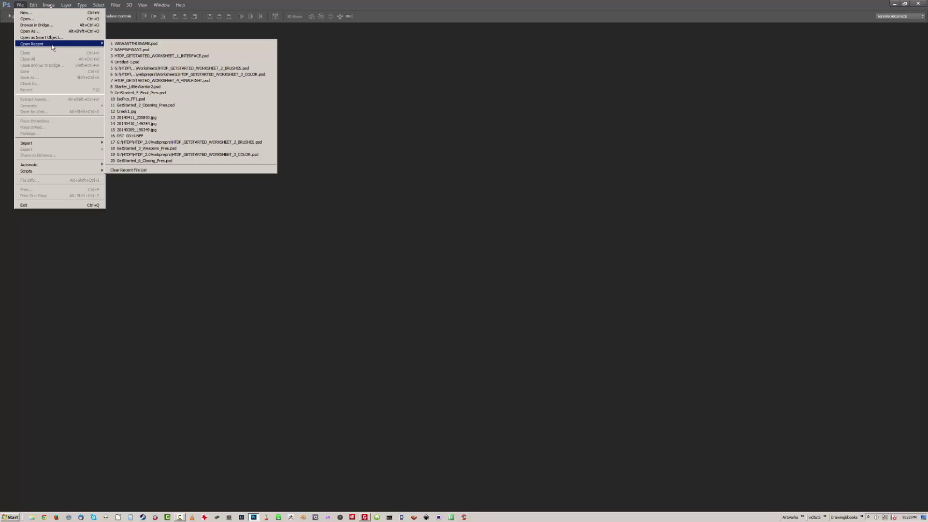
left_click(27, 18)
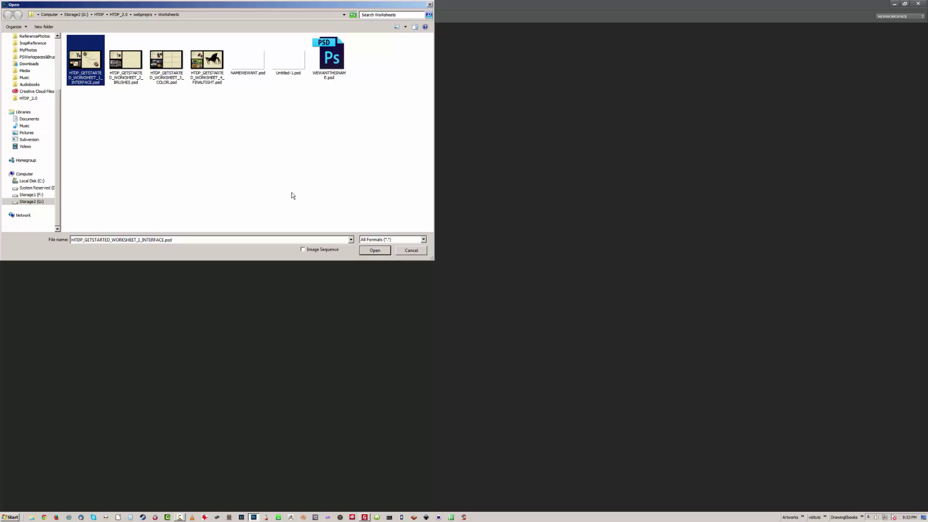
left_click(375, 250)
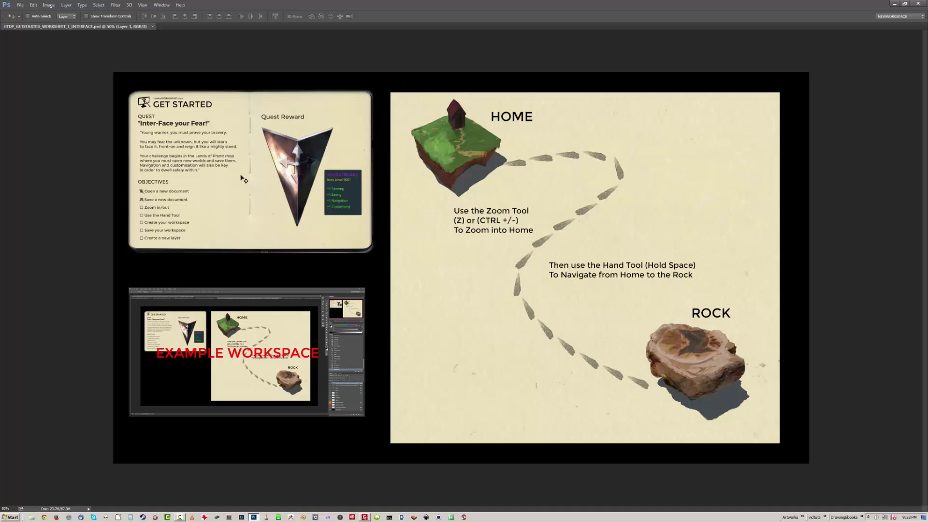
Zoom in and out on the worksheet with Ctrl+ and Ctrl-, panning across it, ending at 50%.
key("ctrl+plus")
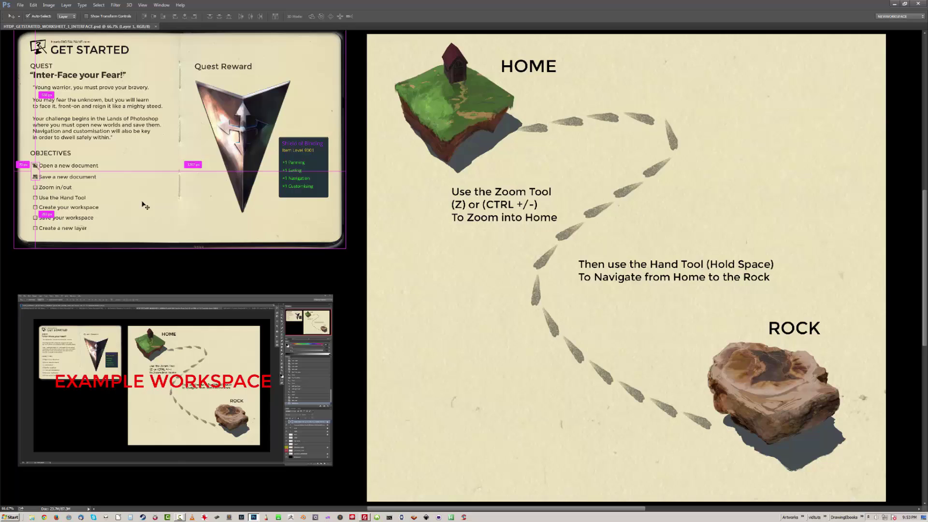
left_click_drag(126, 175, 262, 203)
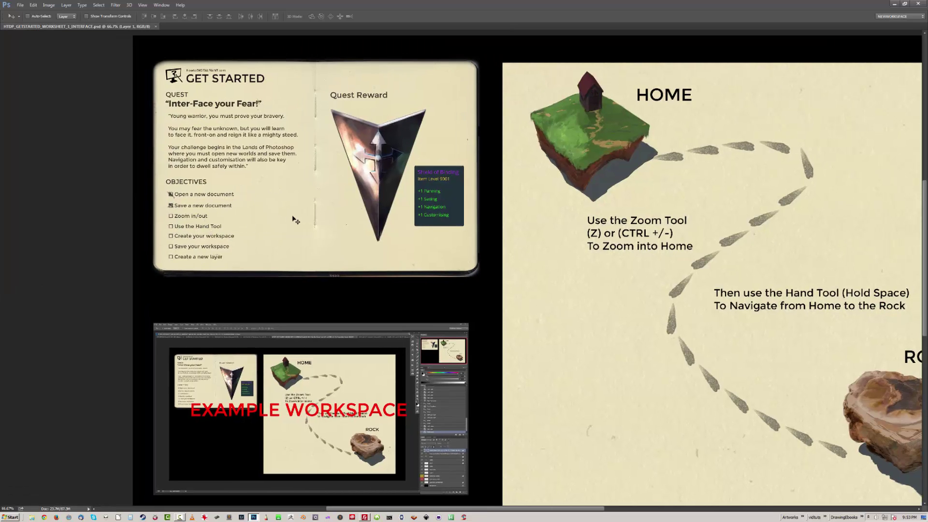
key("ctrl+plus")
key("ctrl+minus")
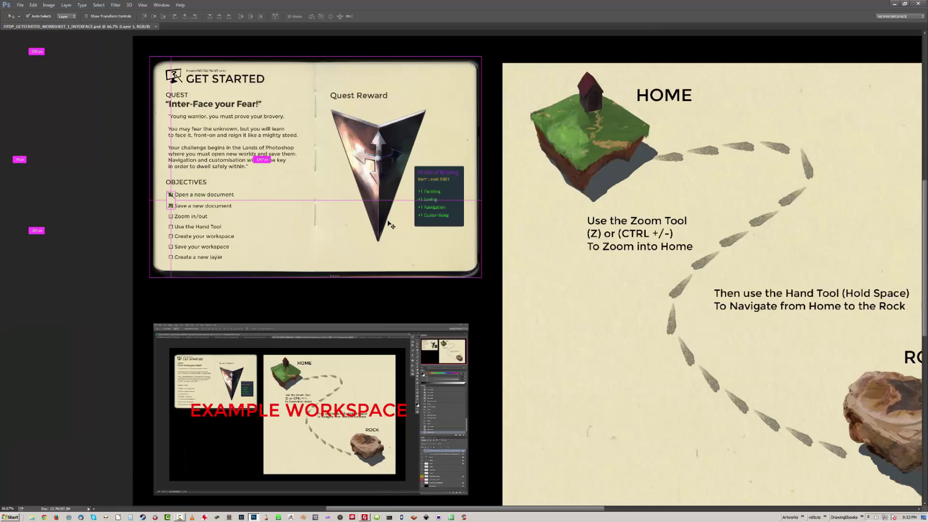
key("ctrl+minus")
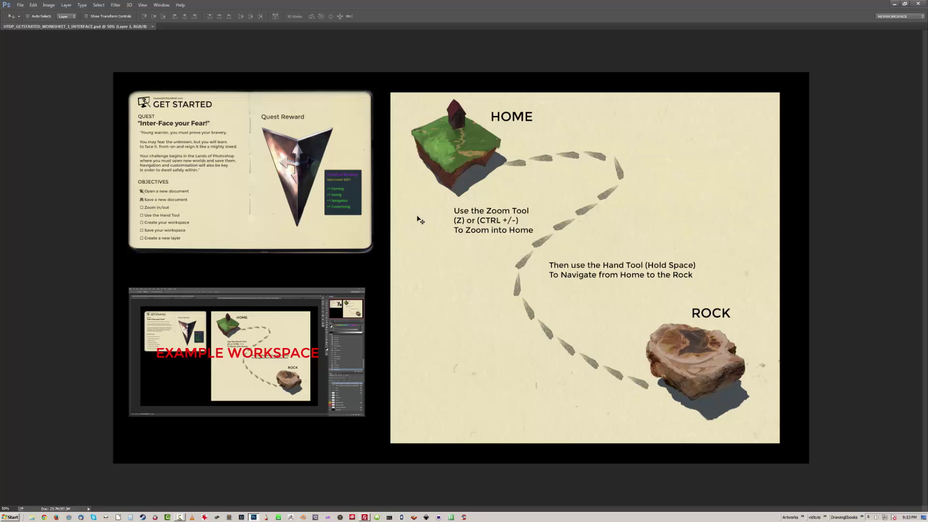
Show the tools panel from the Window menu, move it clear of the artwork, and pick the Zoom tool.
left_click(169, 9)
left_click(188, 219)
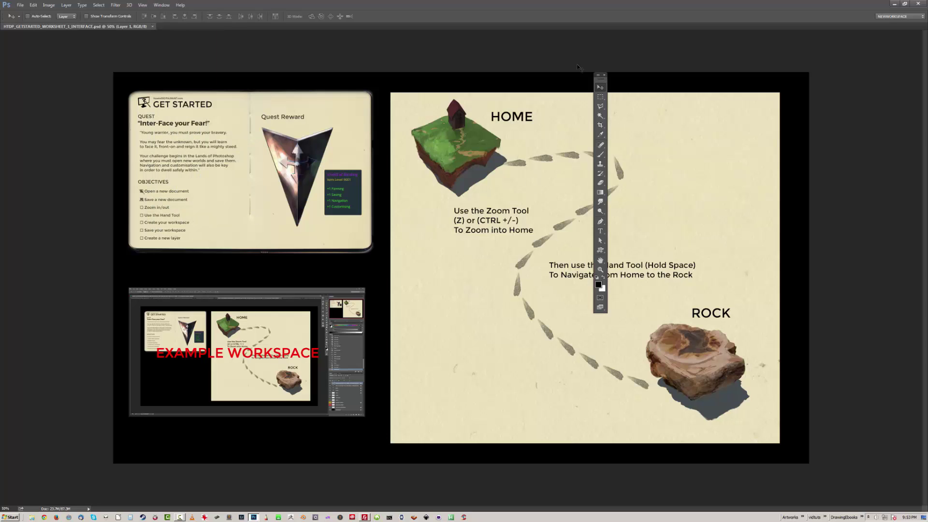
left_click_drag(596, 82, 846, 80)
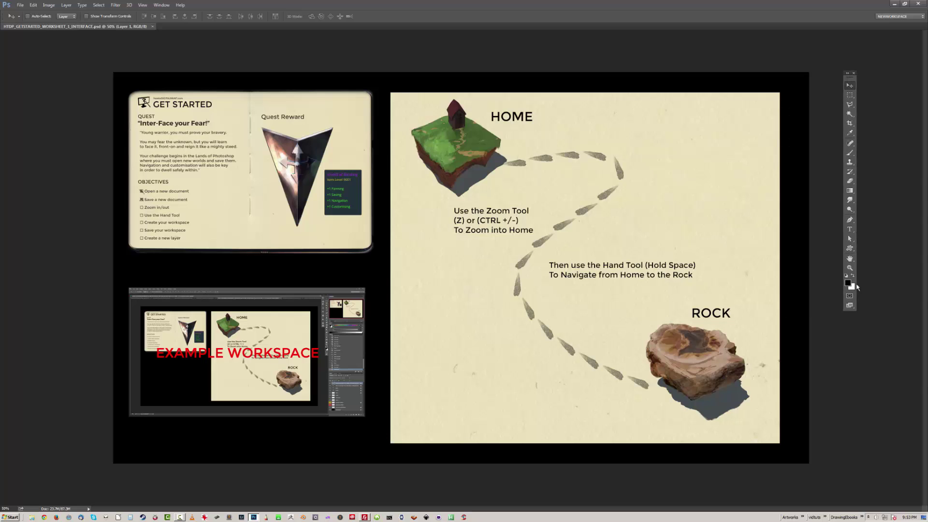
left_click(849, 267)
Zoom to 100% centred on HOME and pan along the footprint trail toward the ROCK.
left_click(411, 191)
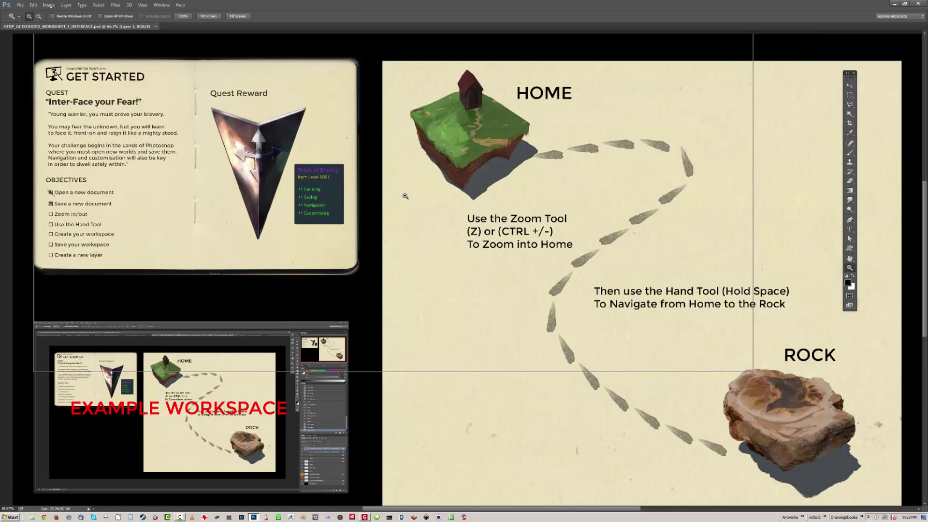
left_click(405, 196)
left_click_drag(559, 100, 432, 211)
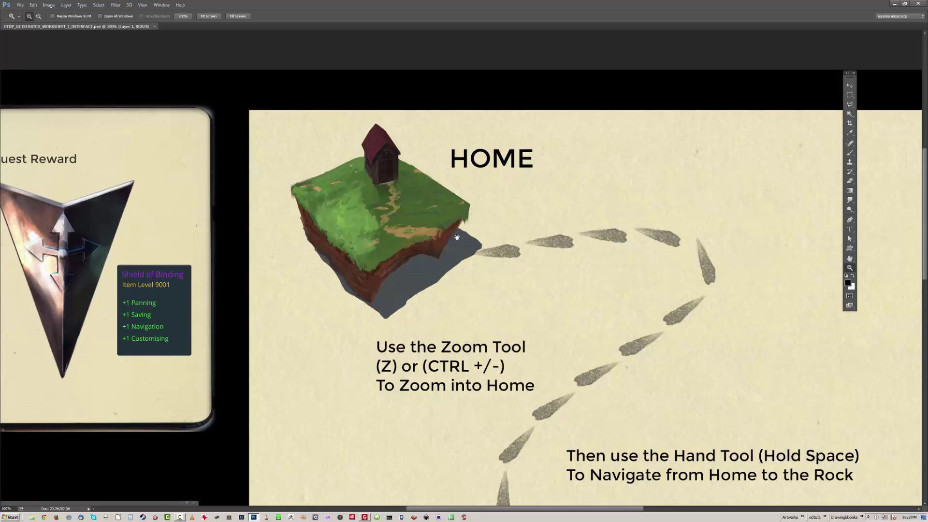
left_click_drag(457, 234, 323, 117)
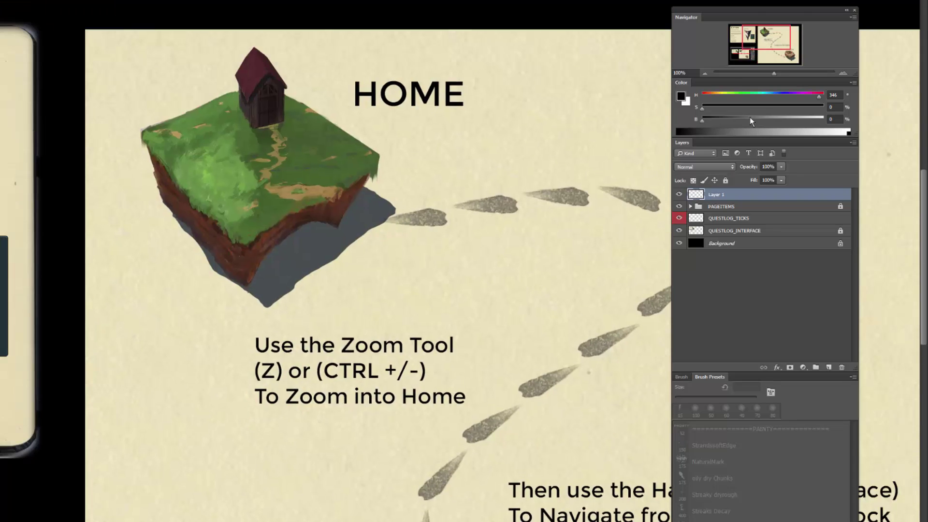
Zoom out to 66.67% in the Navigator and pan the quest log page back into view.
left_click(705, 72)
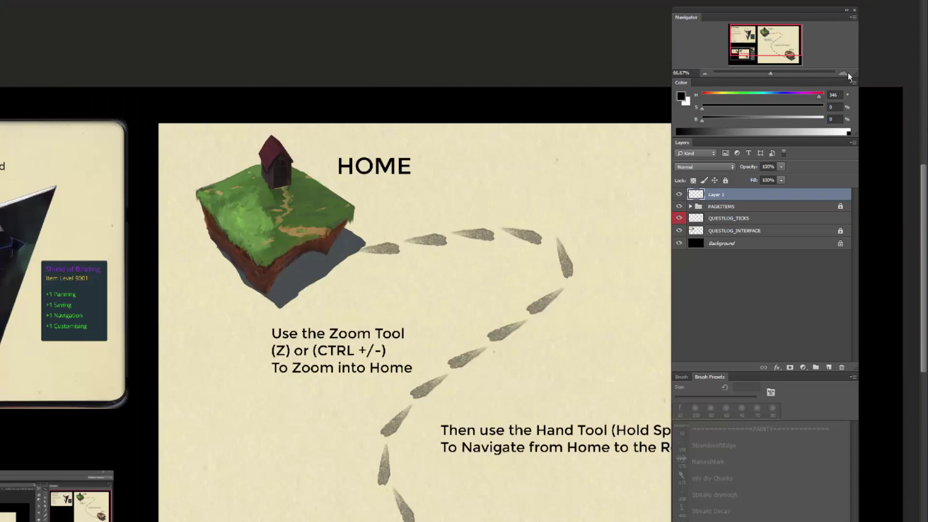
left_click(844, 72)
left_click(708, 72)
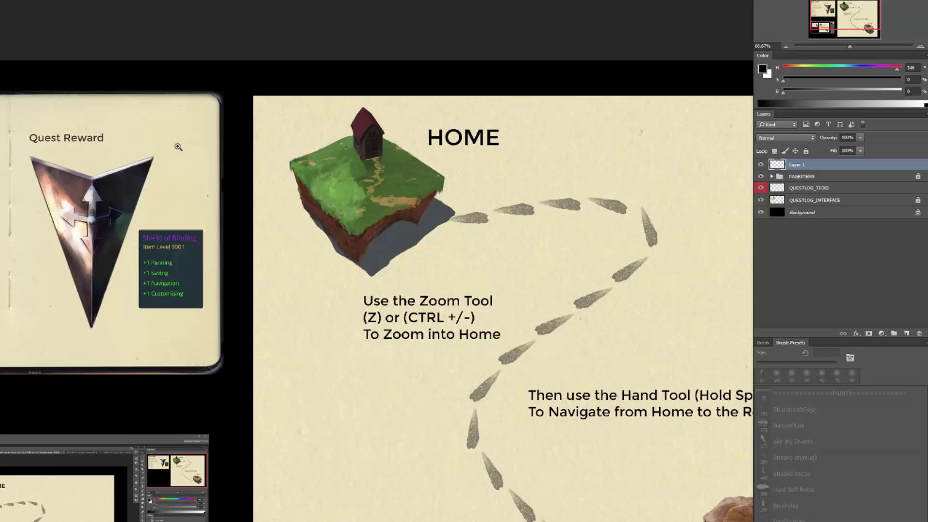
left_click_drag(178, 147, 403, 115)
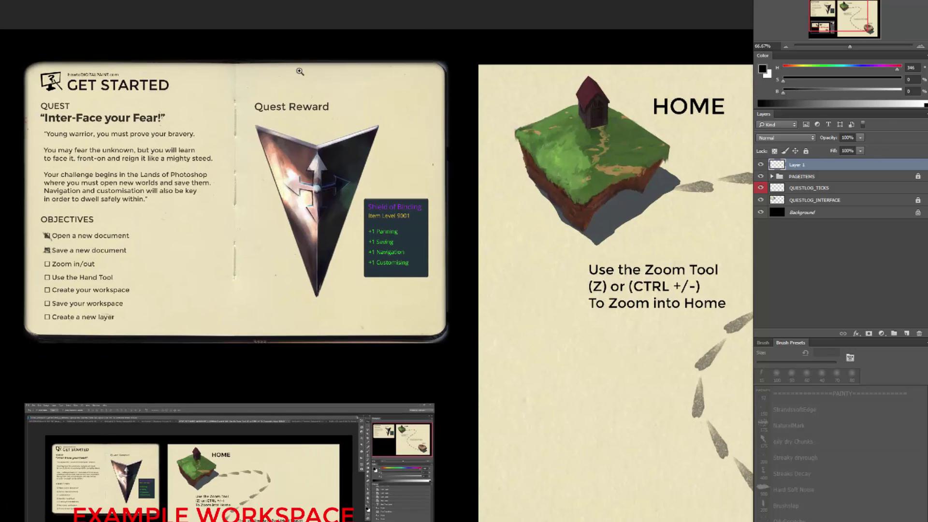
Show the tools panel with Alt+W and place it next to the other panels.
key("alt+w")
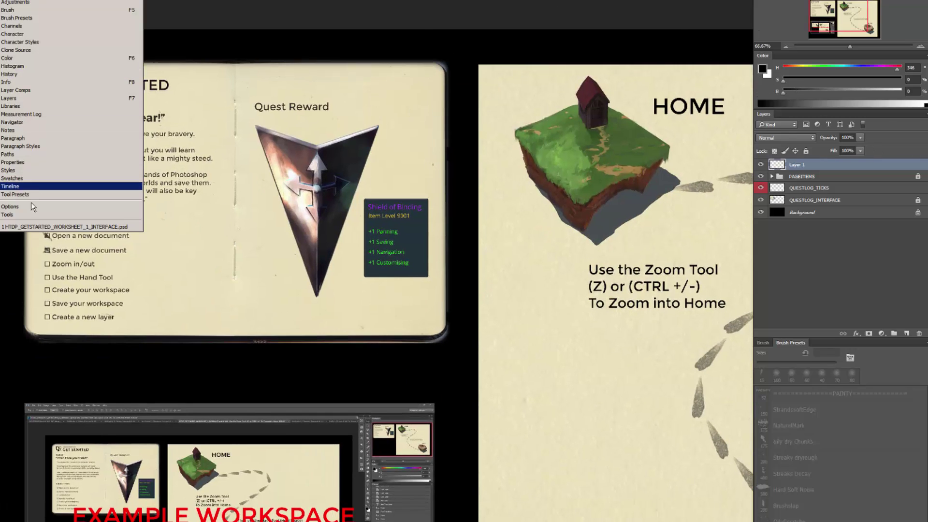
left_click(30, 213)
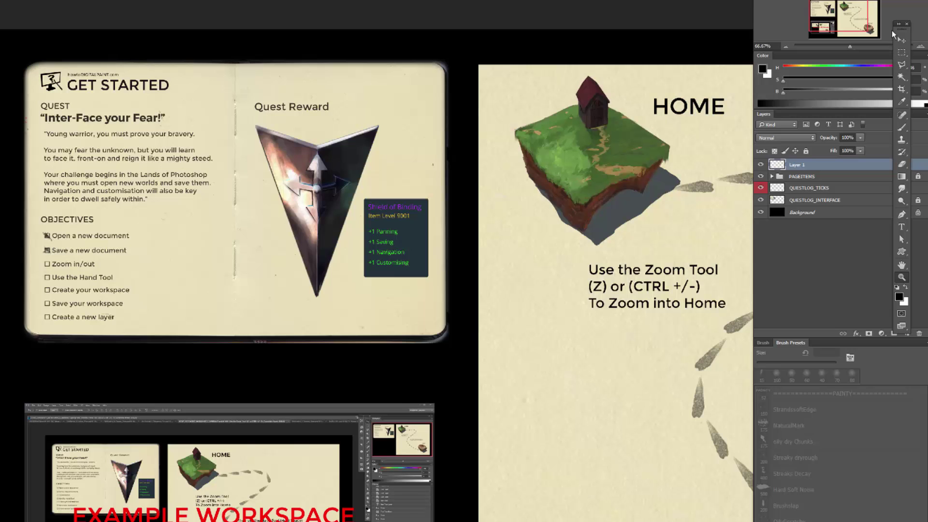
left_click_drag(896, 24, 680, 28)
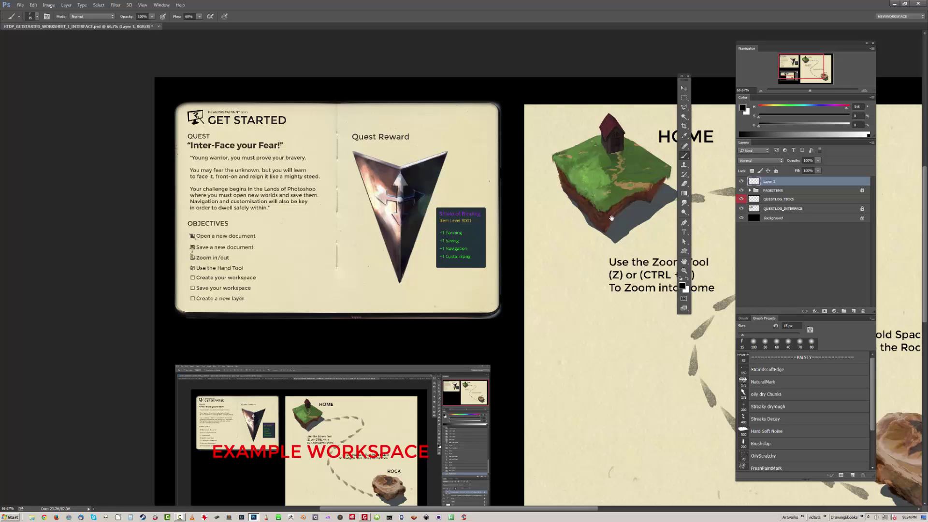
left_click_drag(611, 218, 500, 198)
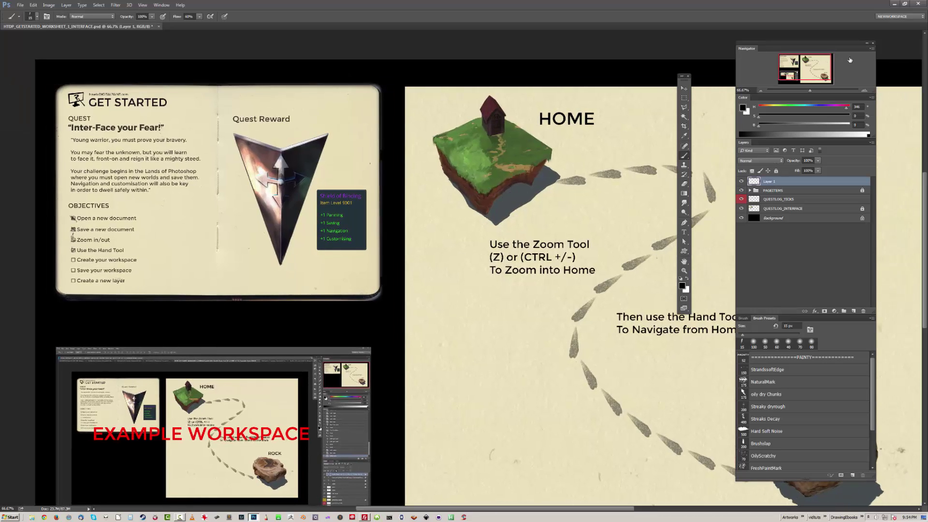
Close the floating tools panel, pan and zoom the worksheet to 50%, then show the Brush panel.
left_click(872, 43)
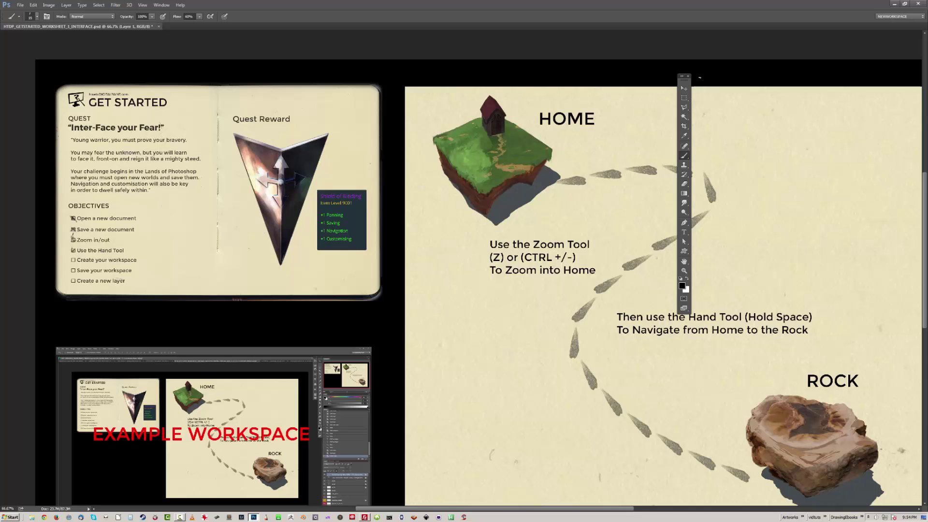
left_click(688, 76)
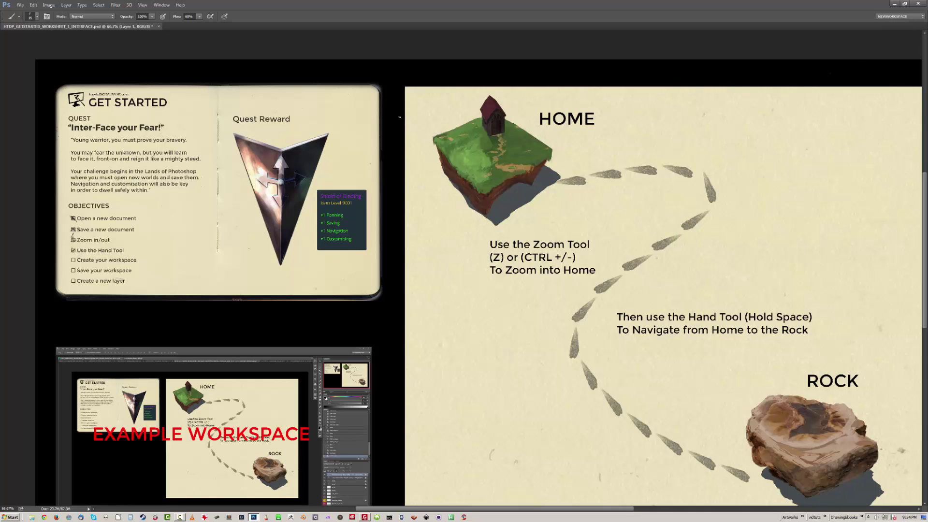
left_click_drag(303, 95, 277, 85)
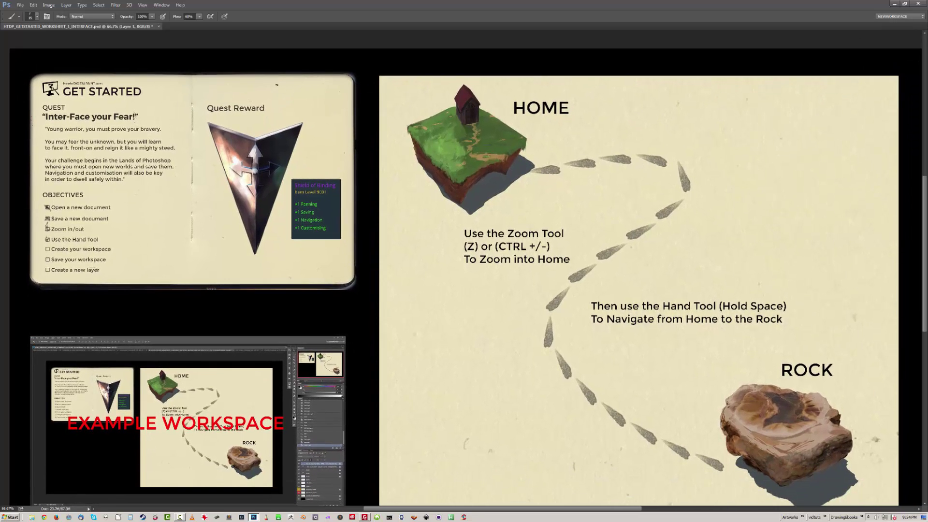
key("ctrl+minus")
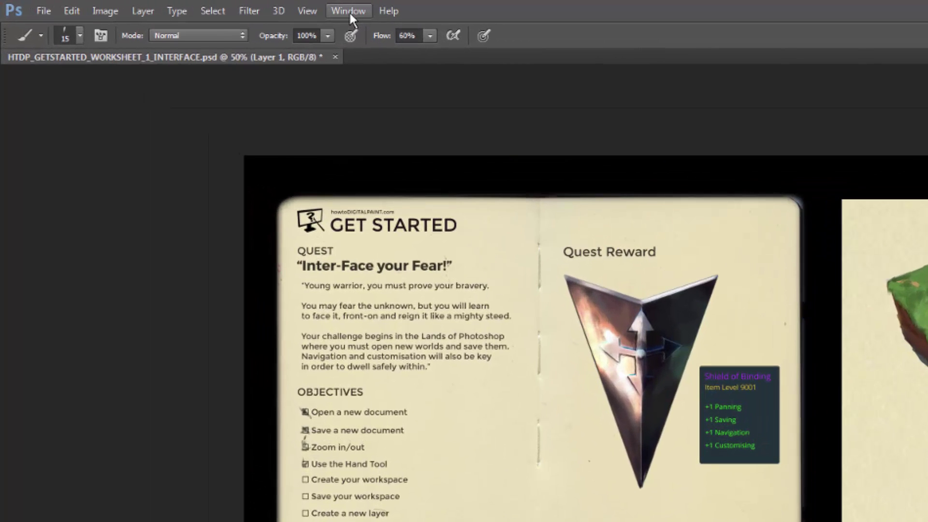
left_click(349, 12)
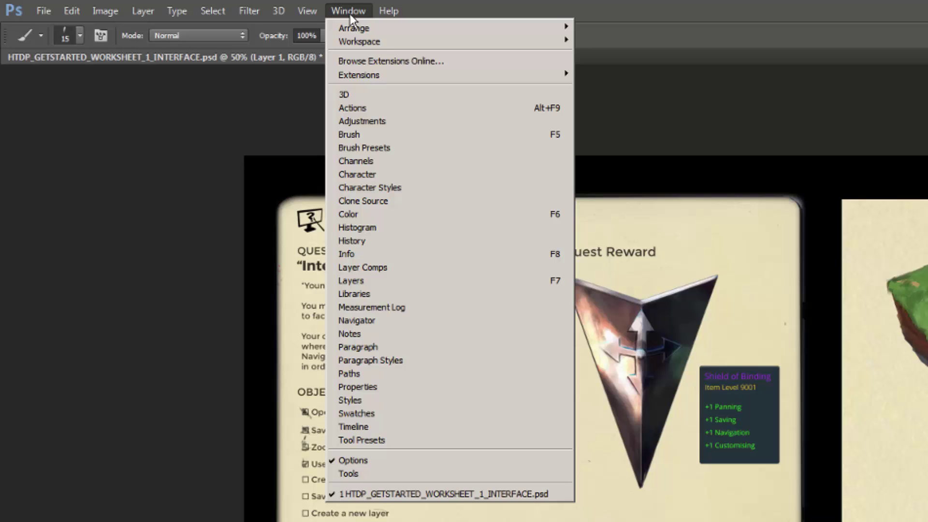
left_click(373, 134)
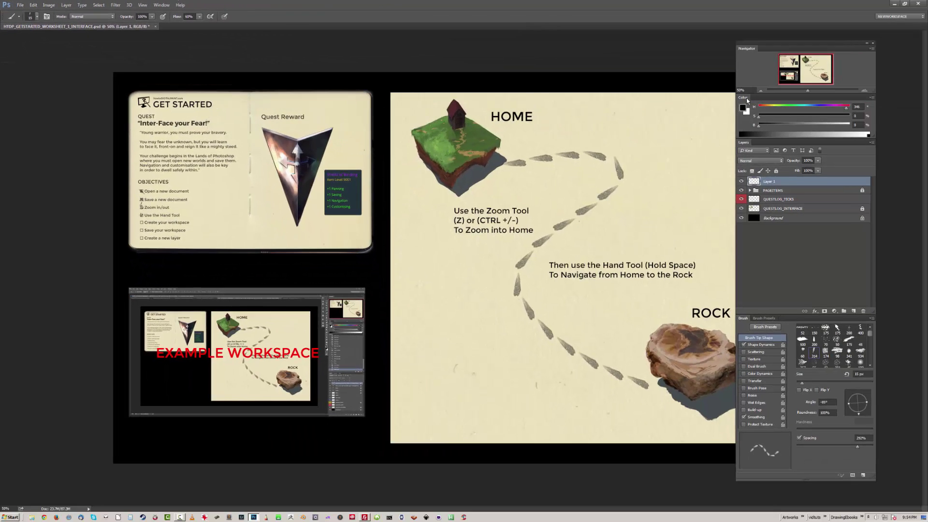
Group the Color, Layers, Brush and Navigator panels into one floating stack and dock it at the right edge.
mouse_move(747, 99)
left_mouse_down()
mouse_move(538, 110)
mouse_move(476, 95)
mouse_move(559, 113)
left_mouse_up()
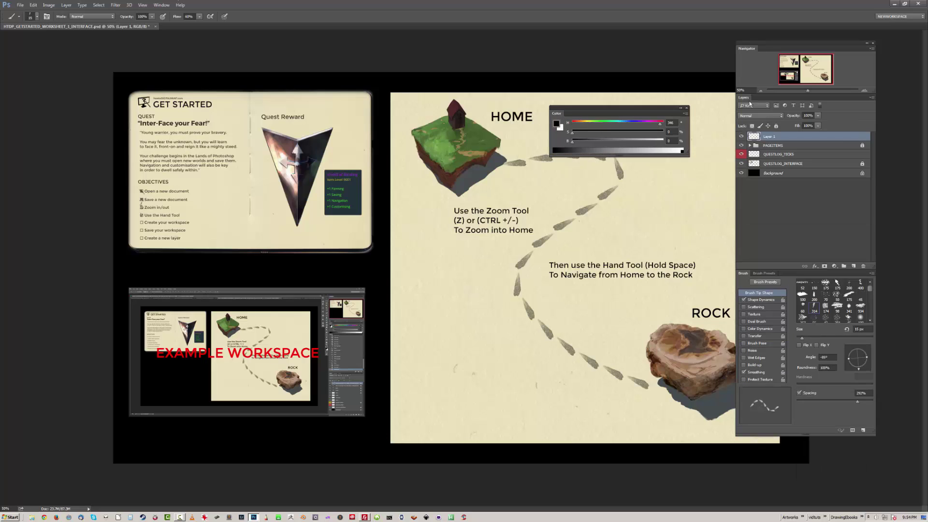
mouse_move(744, 99)
left_mouse_down()
mouse_move(593, 162)
mouse_move(570, 159)
left_mouse_up()
mouse_move(746, 98)
left_mouse_down()
mouse_move(588, 99)
mouse_move(558, 112)
left_mouse_up()
mouse_move(746, 49)
left_mouse_down()
mouse_move(572, 111)
mouse_move(565, 53)
left_mouse_up()
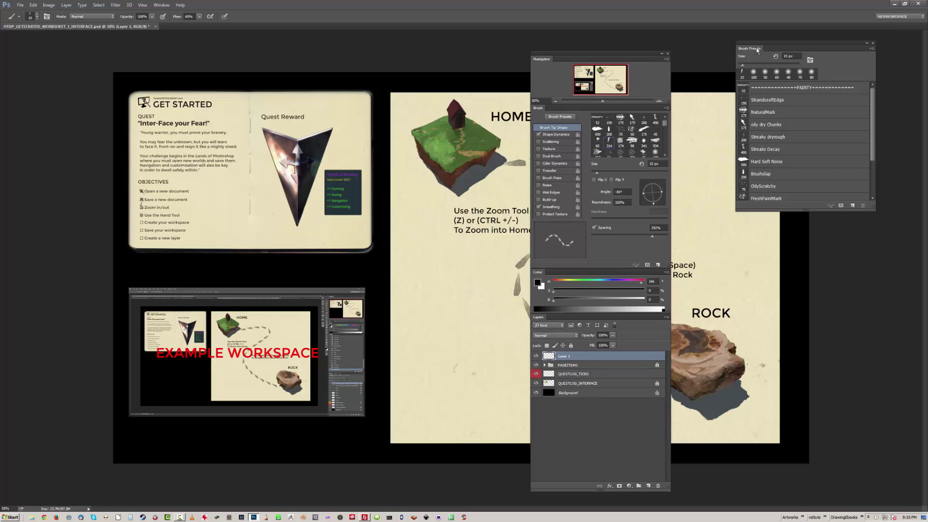
mouse_move(749, 48)
left_mouse_down()
mouse_move(628, 148)
mouse_move(563, 116)
left_mouse_up()
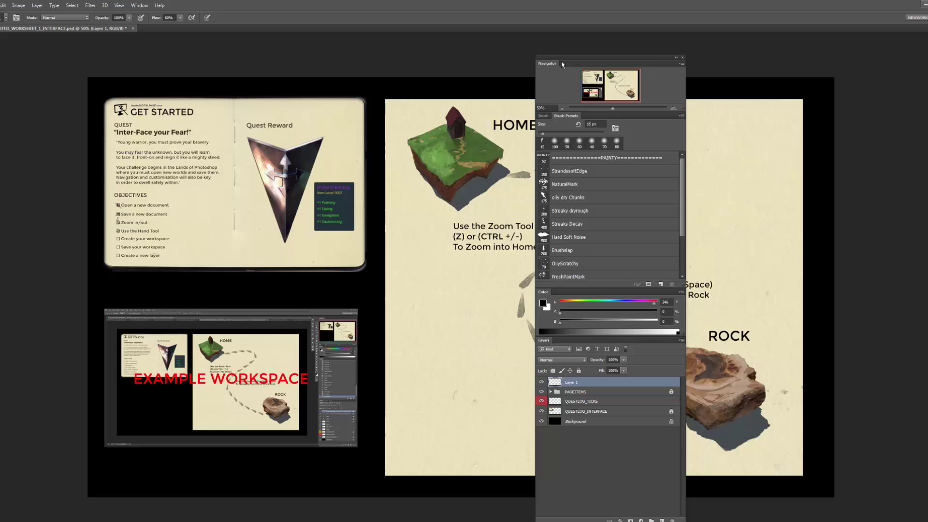
left_click_drag(561, 61, 784, 48)
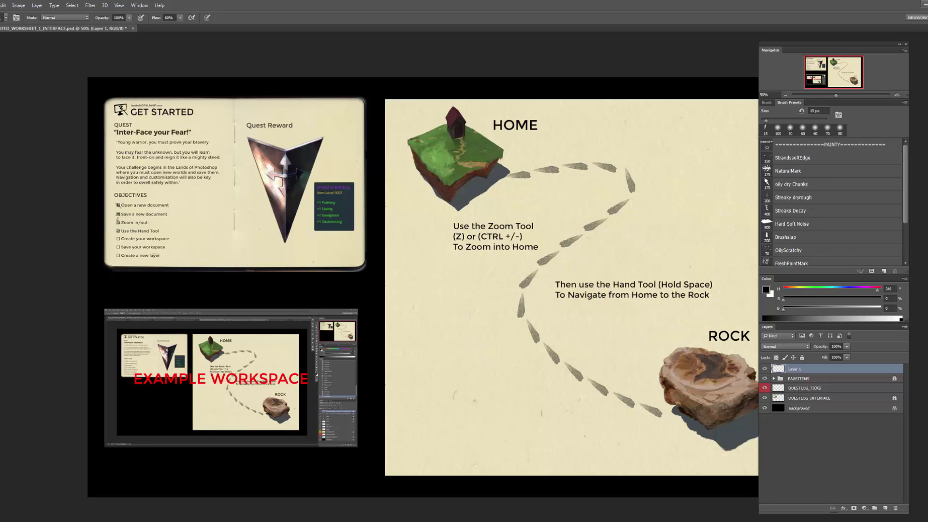
Save a new workspace named WEWANTHISNAME with Keyboard Shortcuts and Menus included.
left_click(925, 18)
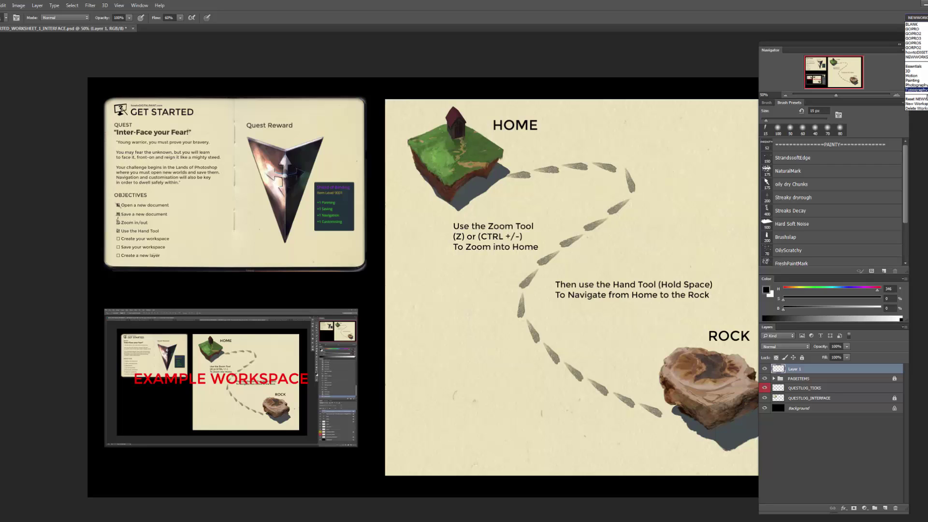
left_click(916, 103)
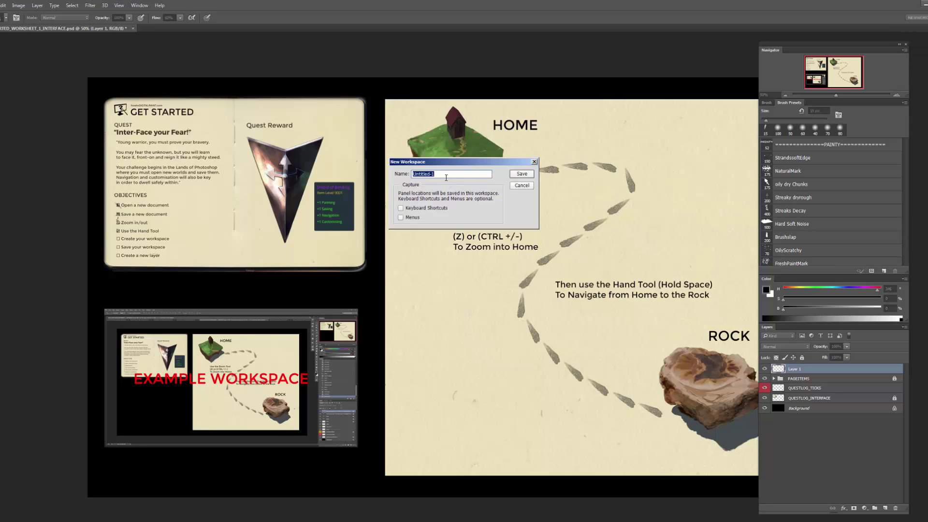
type("WEWANTHISNAME")
left_click(401, 208)
left_click(401, 218)
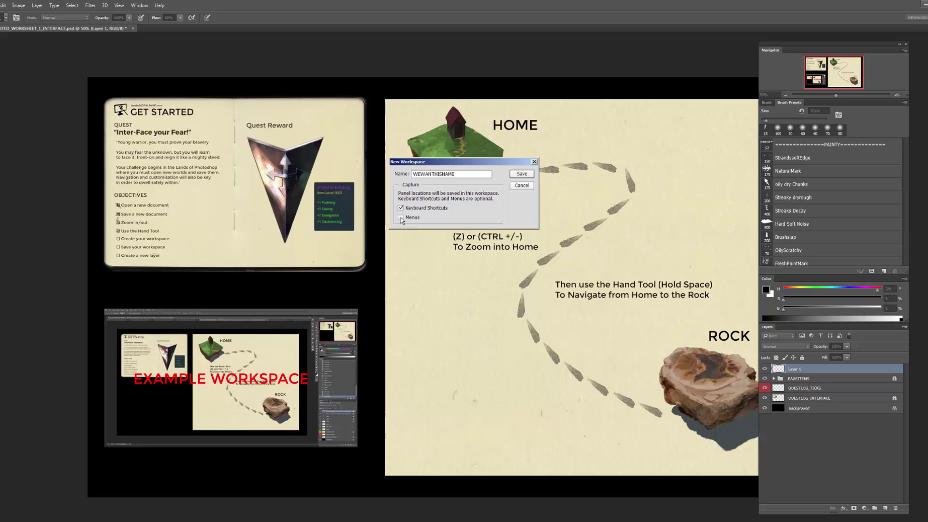
left_click(522, 173)
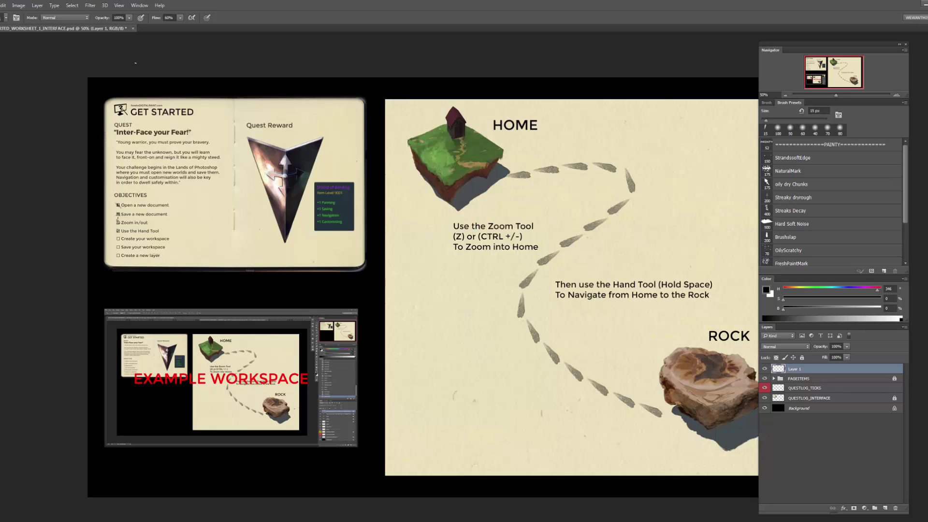
In Edit > Keyboard Shortcuts, create a new shortcut set from BLANK and save its .kys file.
left_click(3, 5)
mouse_move(18, 5)
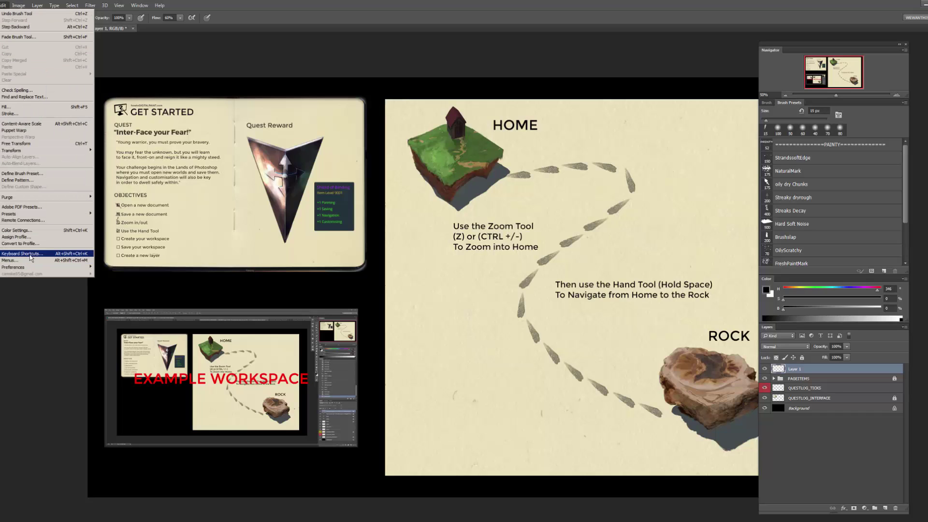
left_click(22, 253)
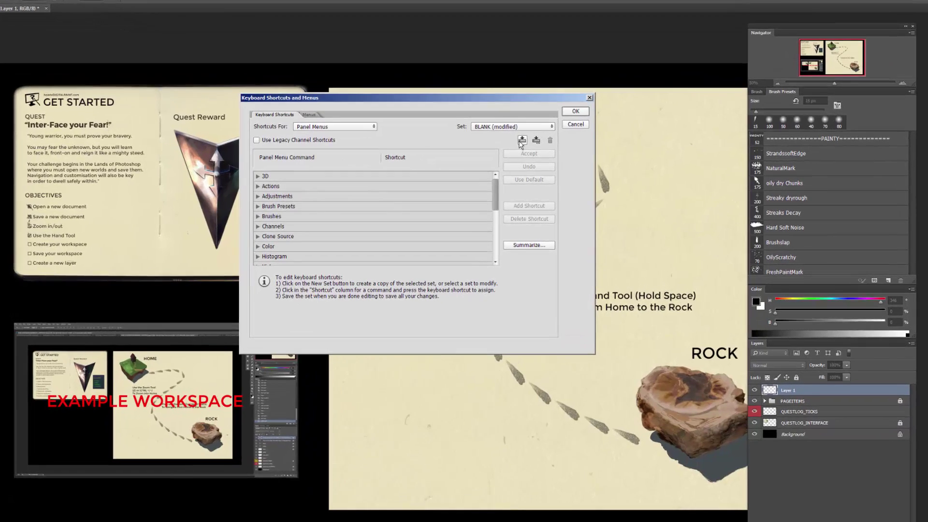
left_click(521, 141)
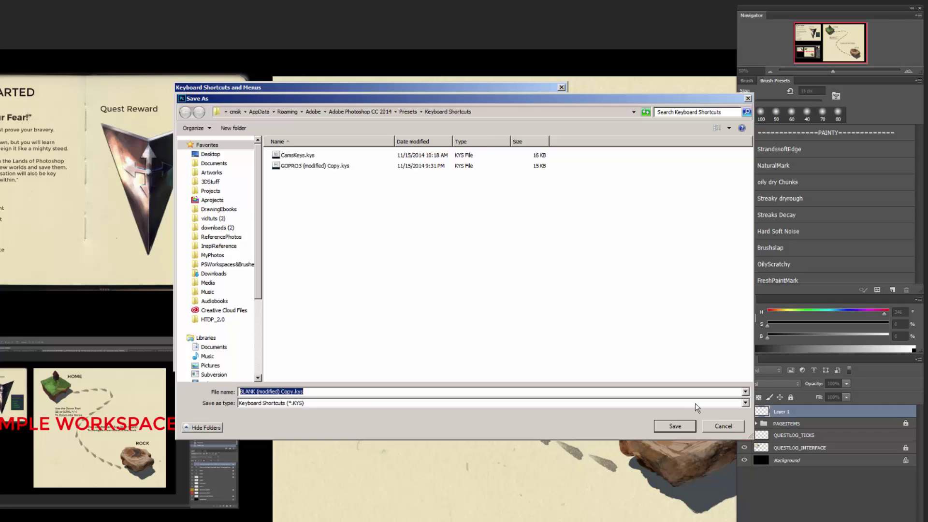
left_click(676, 426)
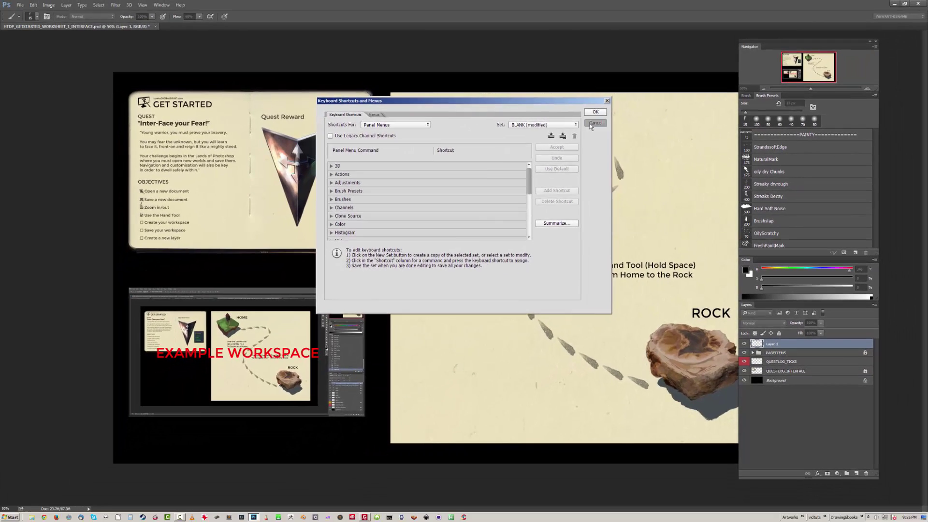
left_click(546, 102)
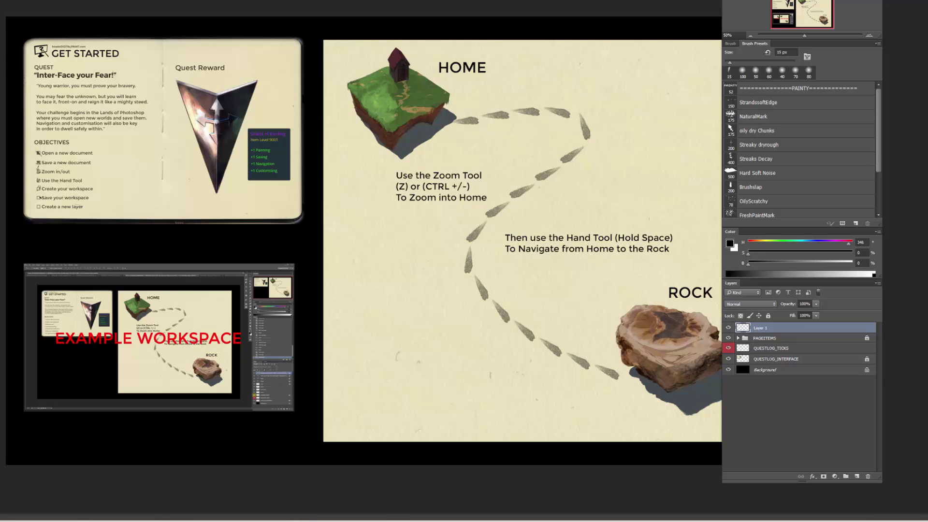
Tick the Save your workspace objective and add new empty layers with the Create New Layer button.
left_click_drag(38, 195, 43, 202)
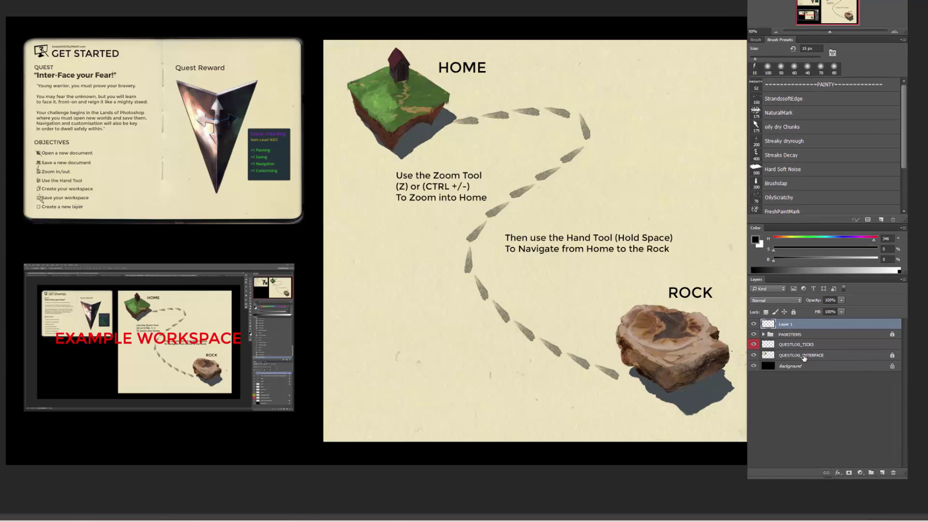
left_click(884, 474)
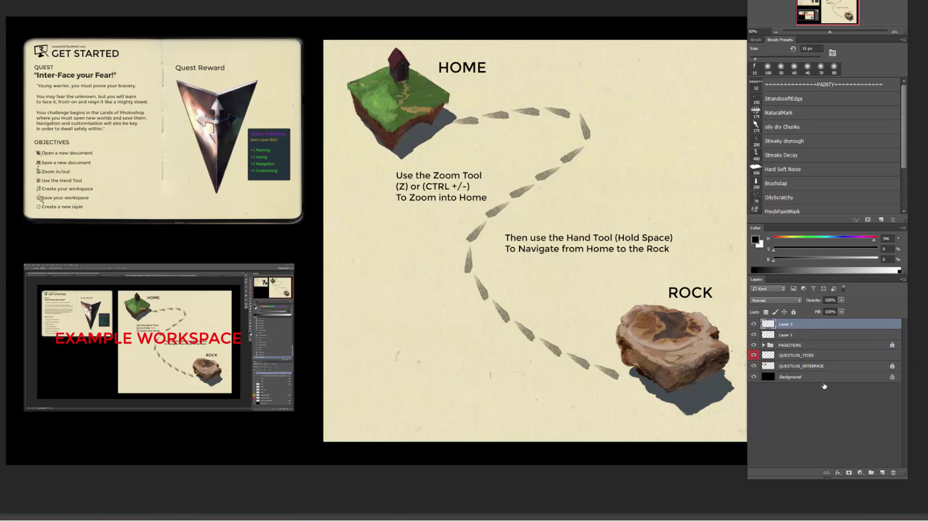
left_click(883, 473)
left_click(883, 473)
left_click(883, 473)
left_click(882, 473)
left_click(883, 473)
left_click(882, 473)
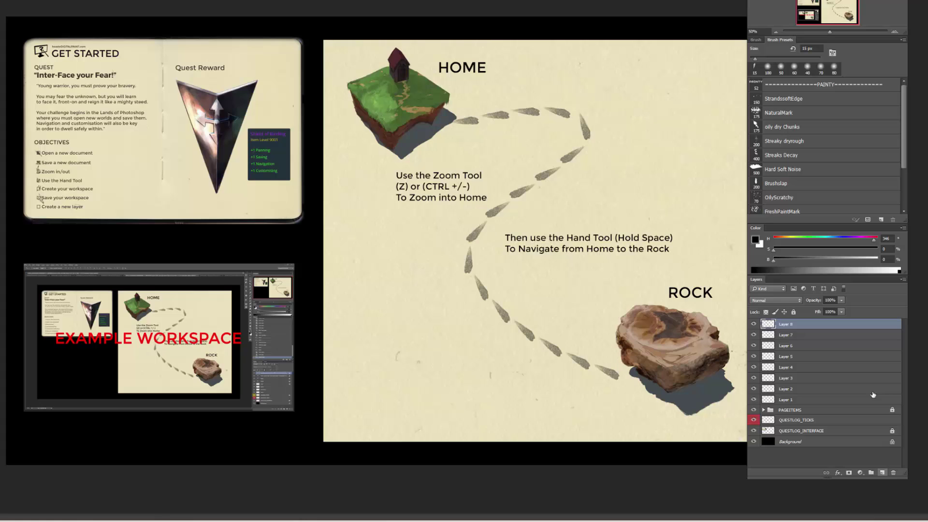
left_click(903, 282)
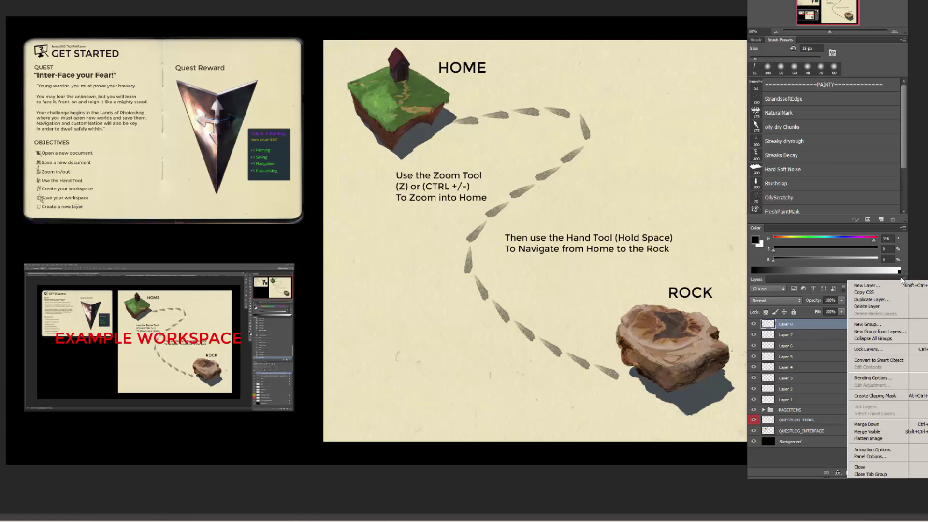
left_click(608, 223)
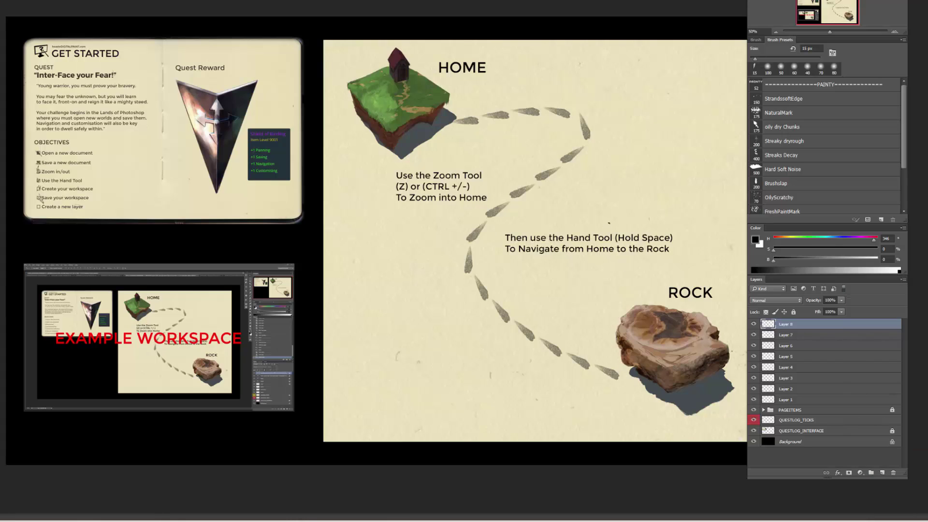